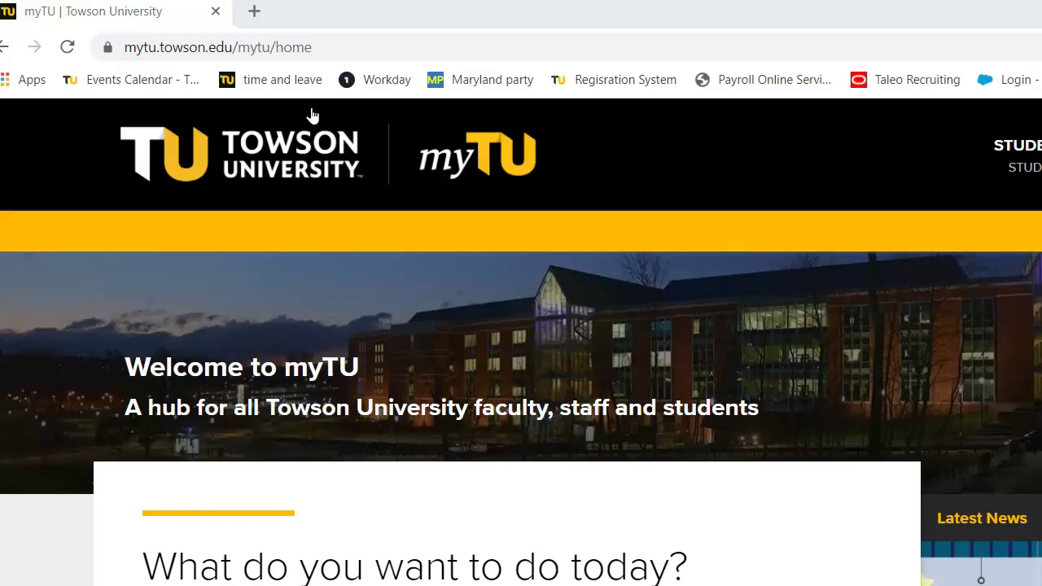
# Go to mytu.towson.edu in Chrome to load the myTU home page.
pyautogui.click(329, 46)
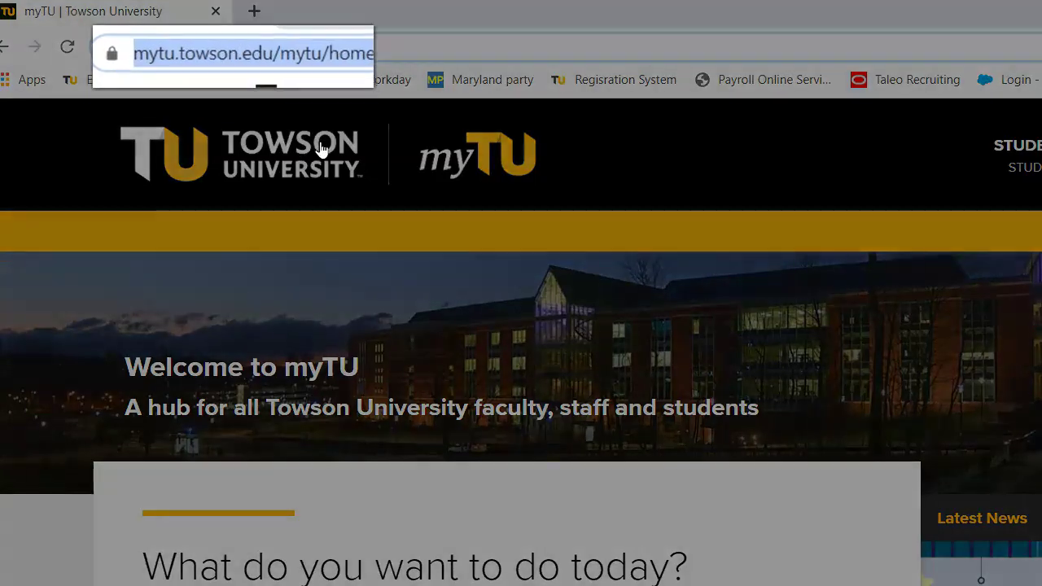
pyautogui.write('mytu.towso')
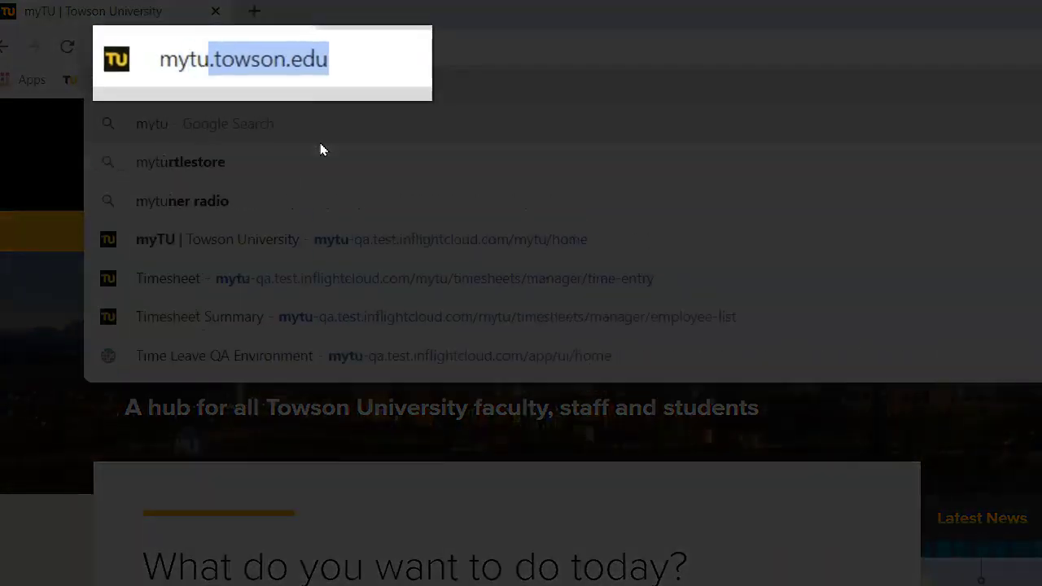
pyautogui.write('n.edu')
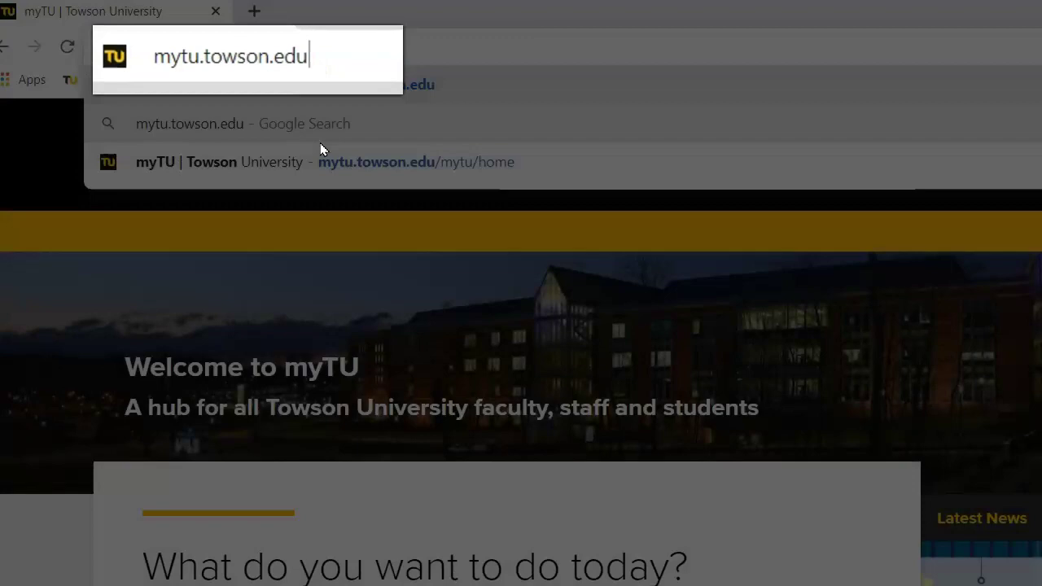
pyautogui.press('Return')
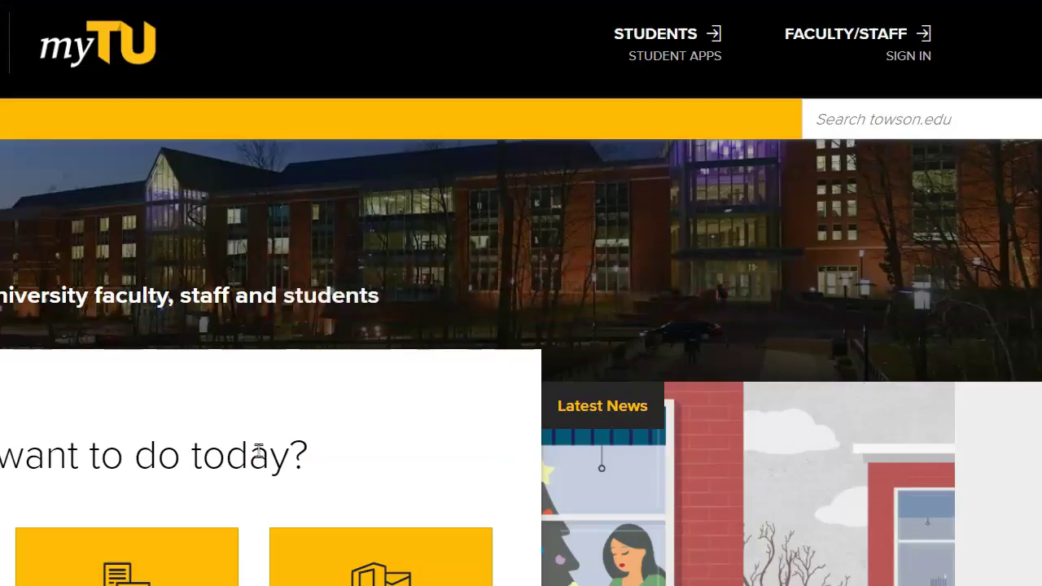
# Sign in as Faculty/Staff and open Timesheets for the 12/16/2020 pay period.
pyautogui.click(893, 57)
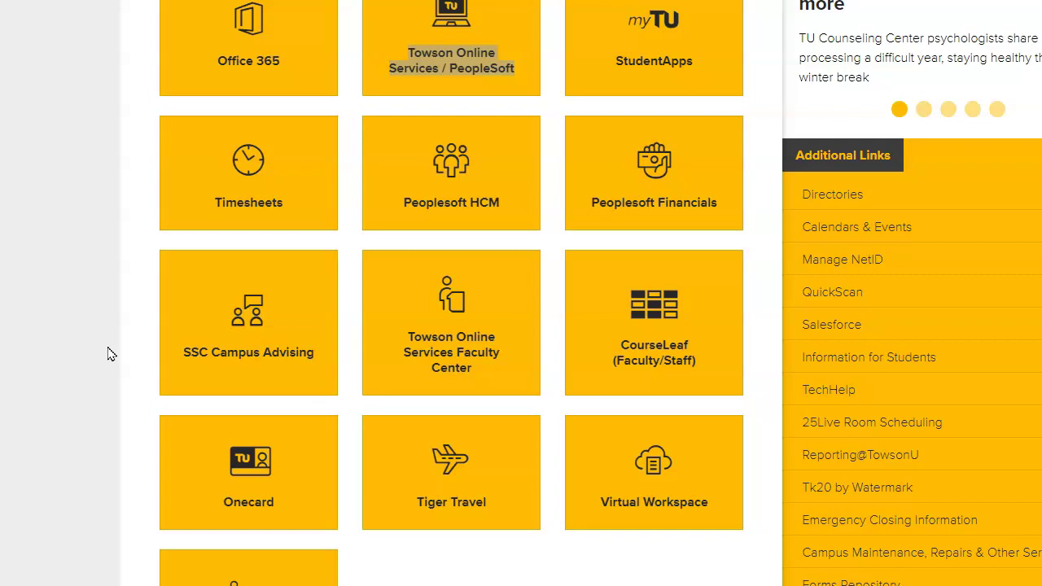
pyautogui.click(215, 227)
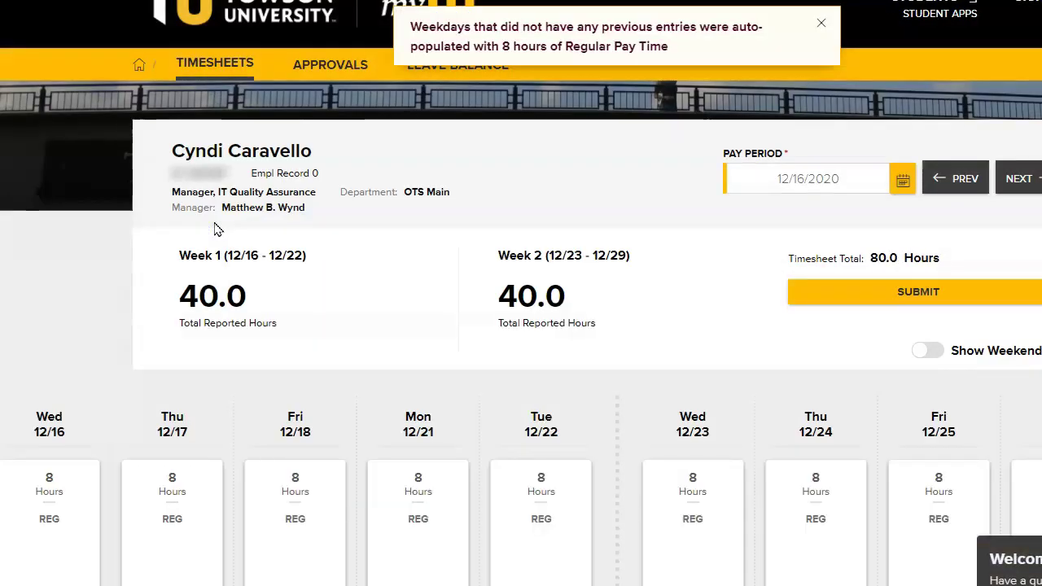
# Dismiss the auto-populate notice and switch to Approvals, listing three pending timesheets.
pyautogui.click(822, 24)
pyautogui.click(362, 66)
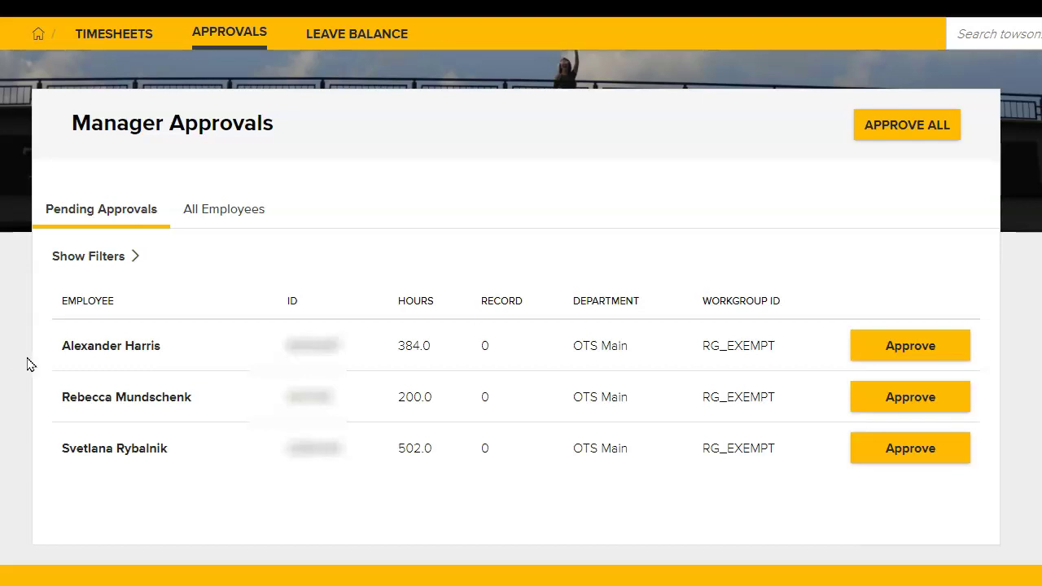
# Review the first employee's timesheet, then approve the third employee's timesheet.
pyautogui.click(102, 350)
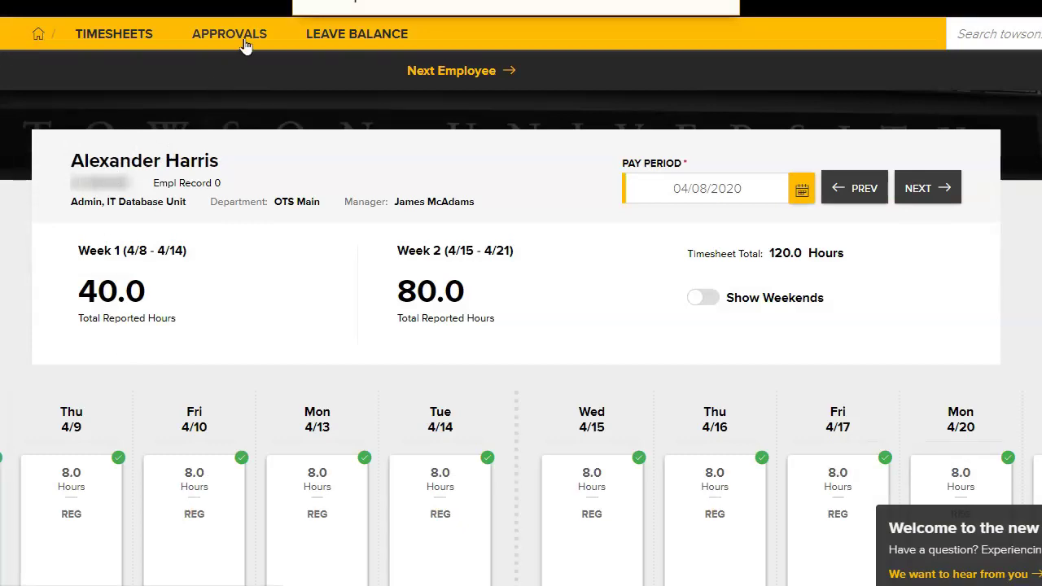
pyautogui.click(241, 39)
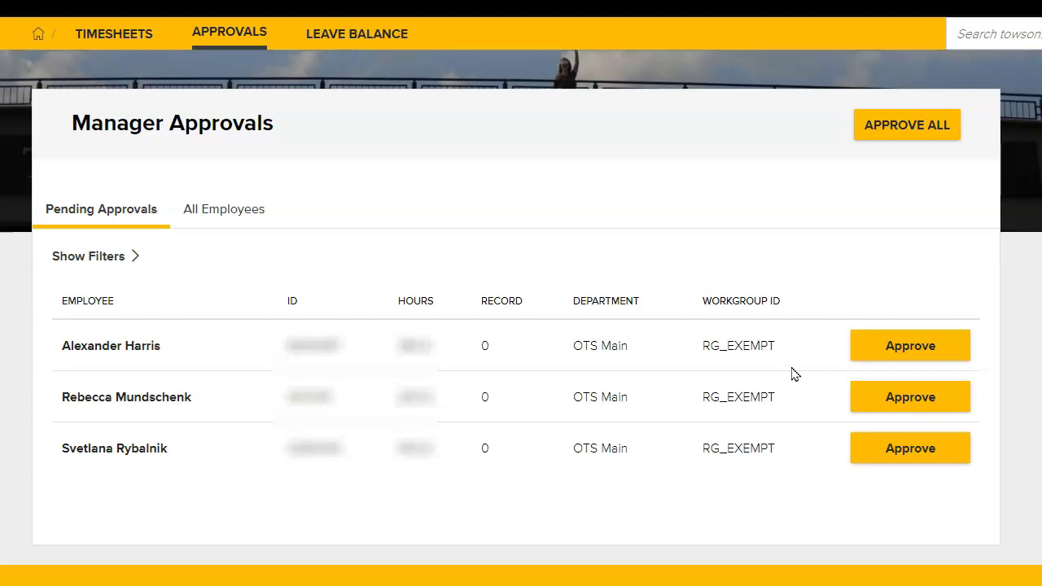
pyautogui.click(893, 449)
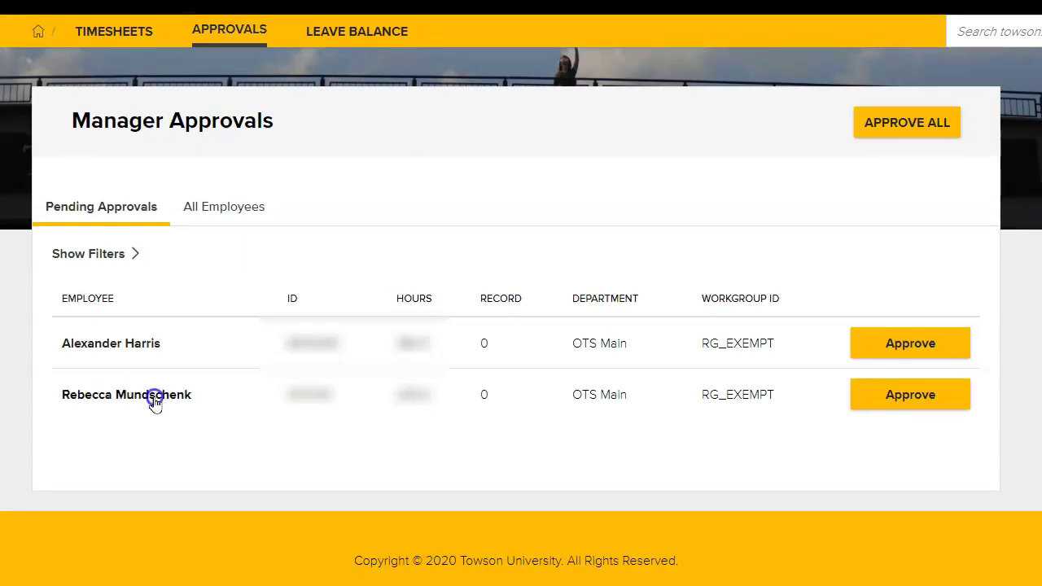
# Open the second employee's late-November timesheet and inspect the denied 11/30 REG entry.
pyautogui.click(152, 399)
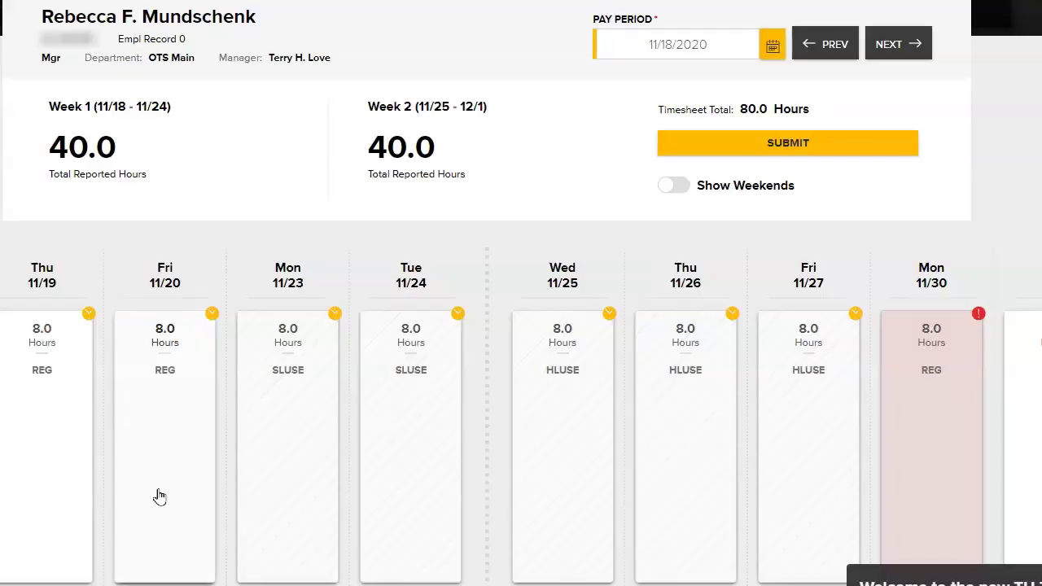
pyautogui.click(157, 491)
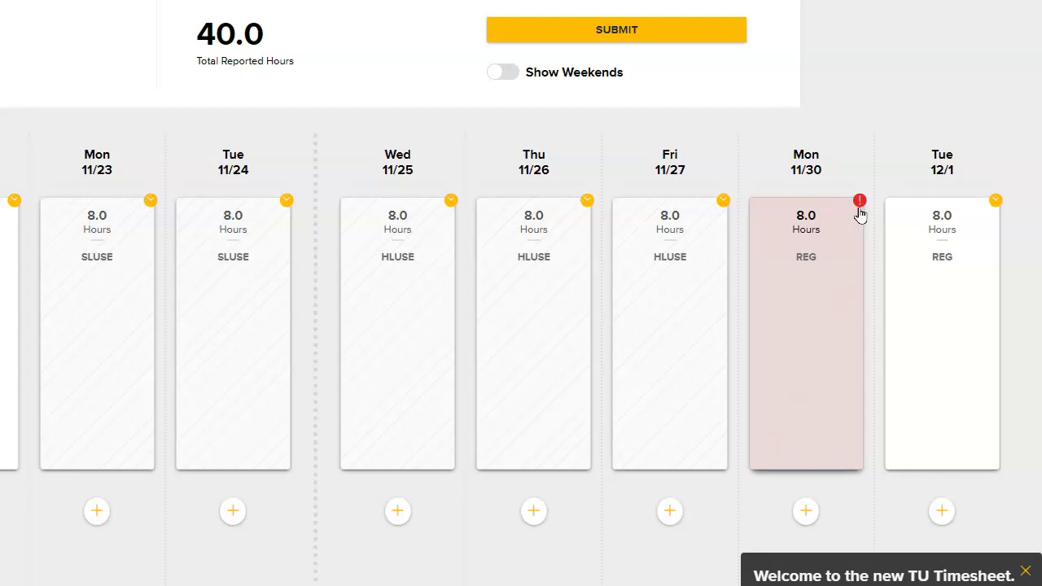
pyautogui.moveTo(860, 208)
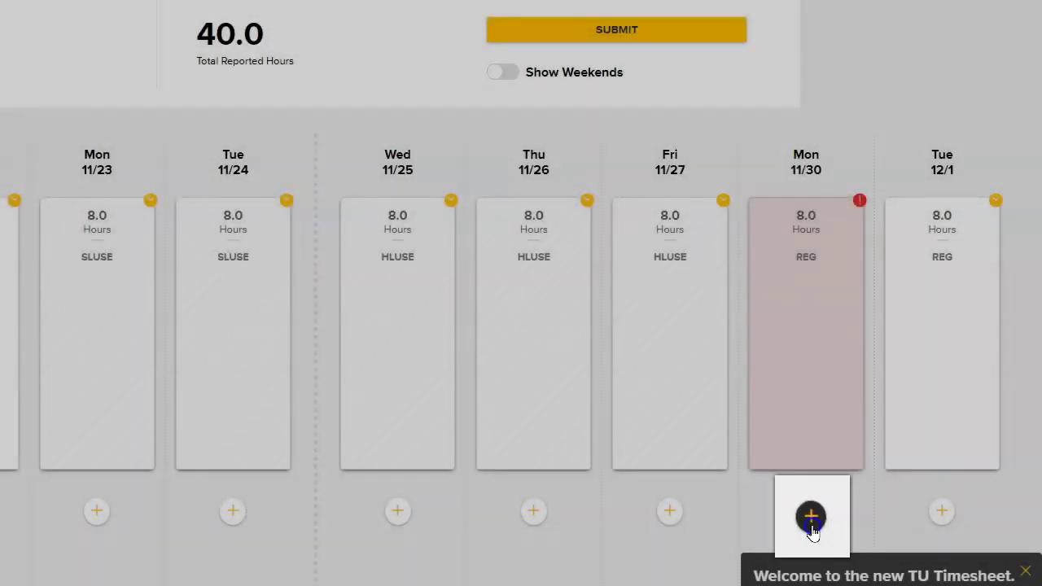
# Add an 8-hour 05 SLUSE sick leave entry for Monday 11/30.
pyautogui.click(827, 537)
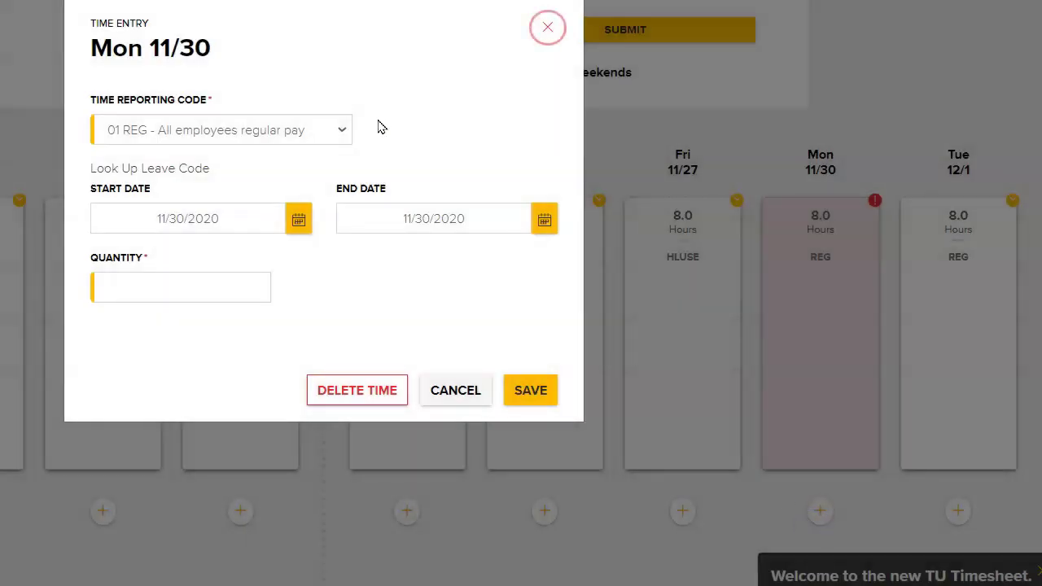
pyautogui.click(342, 130)
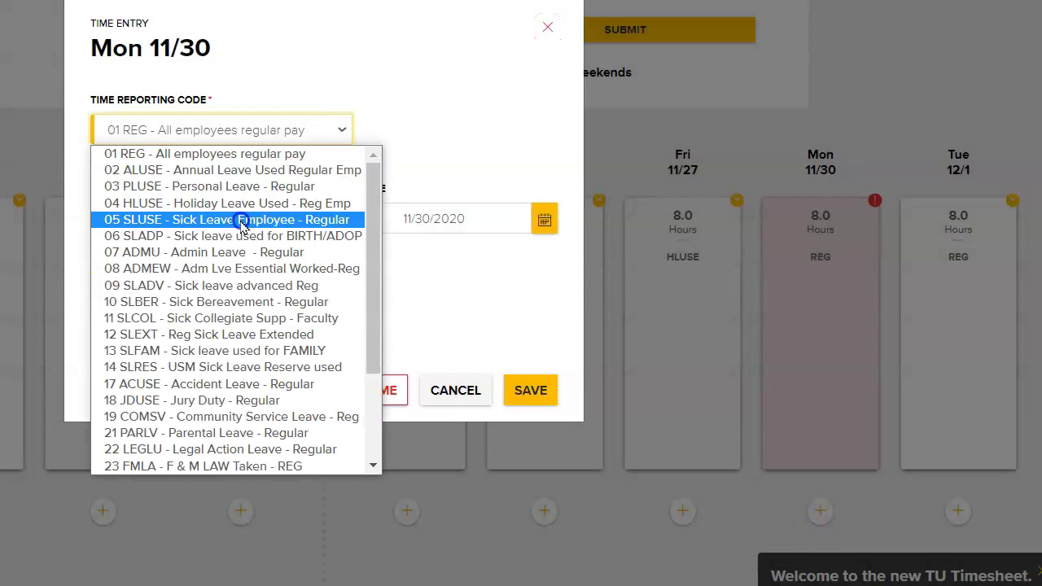
pyautogui.click(243, 219)
pyautogui.click(203, 289)
pyautogui.write('8')
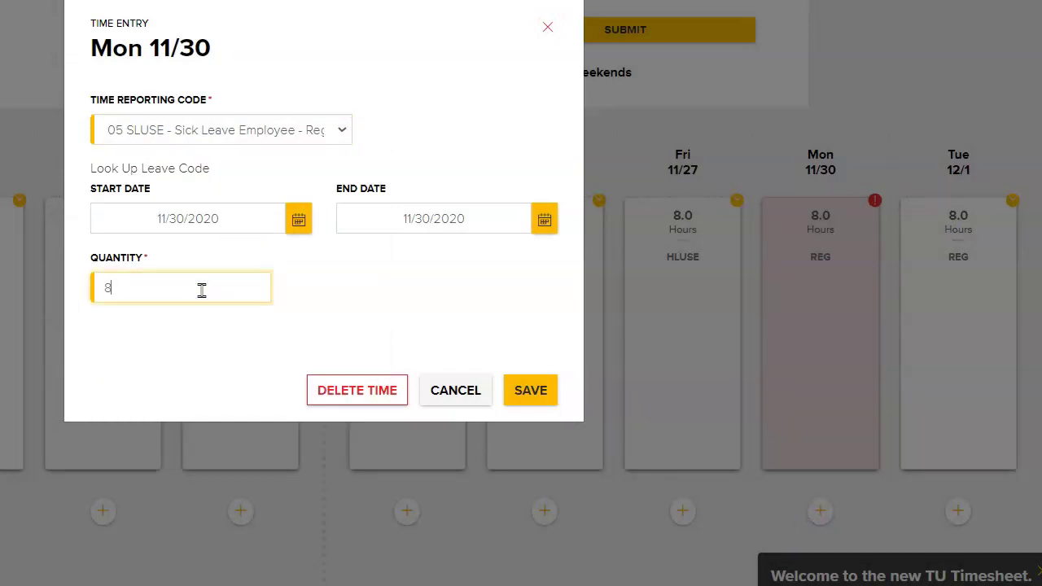
pyautogui.click(511, 389)
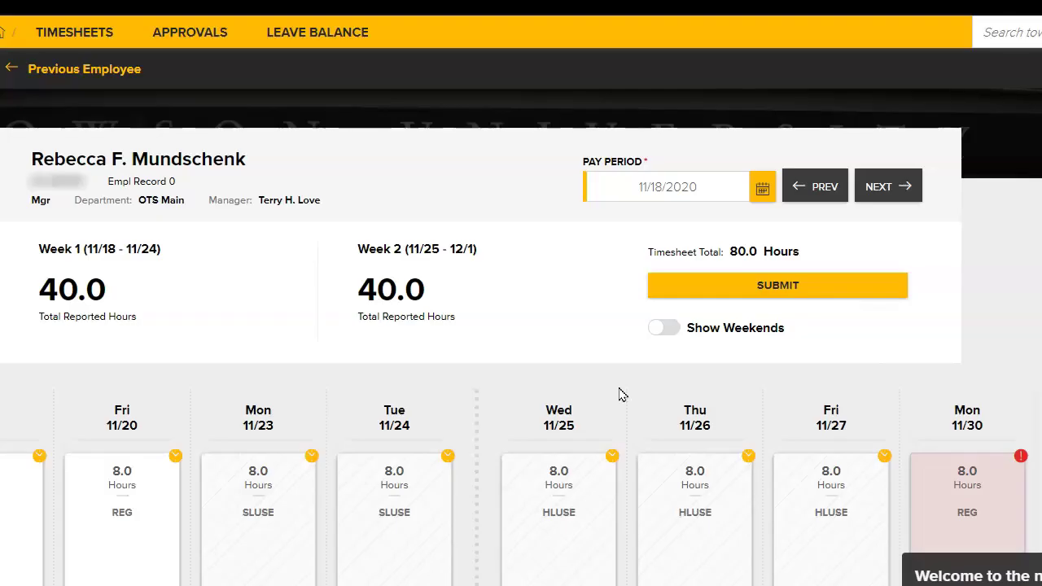
# Submit and confirm the corrected timesheet, then return to Manager Approvals.
pyautogui.click(784, 293)
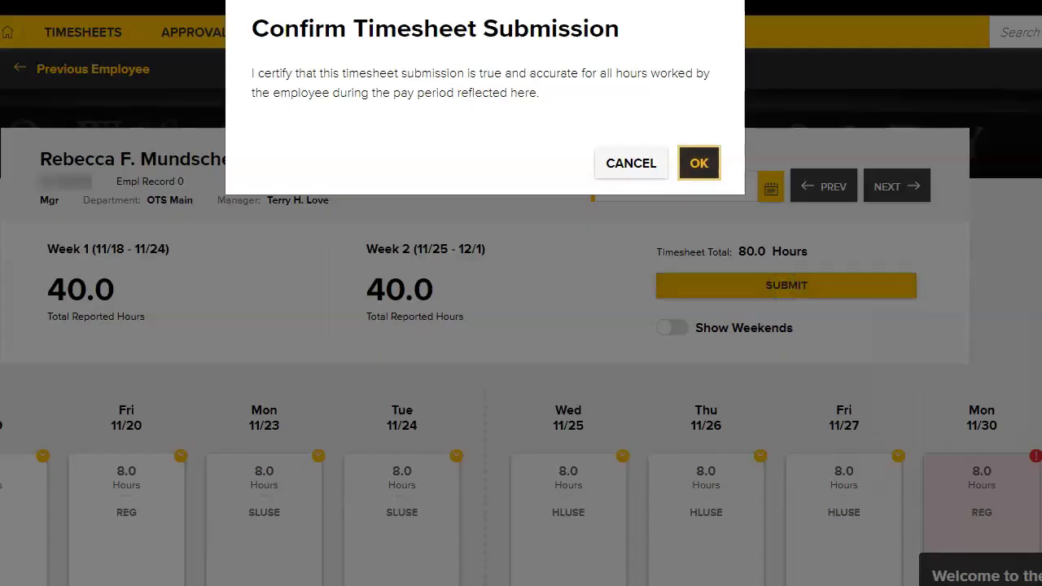
pyautogui.press('Return')
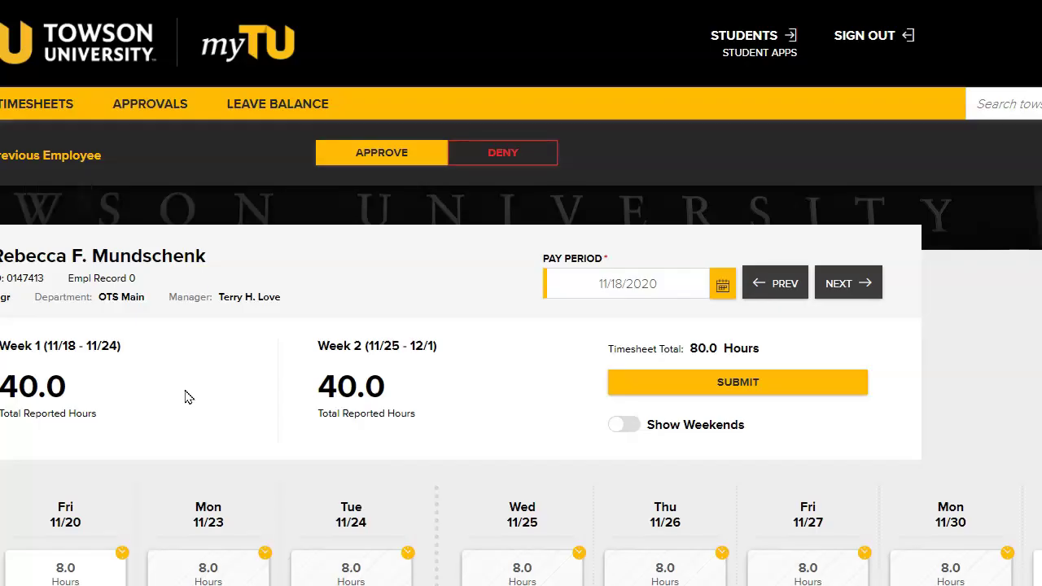
pyautogui.click(212, 41)
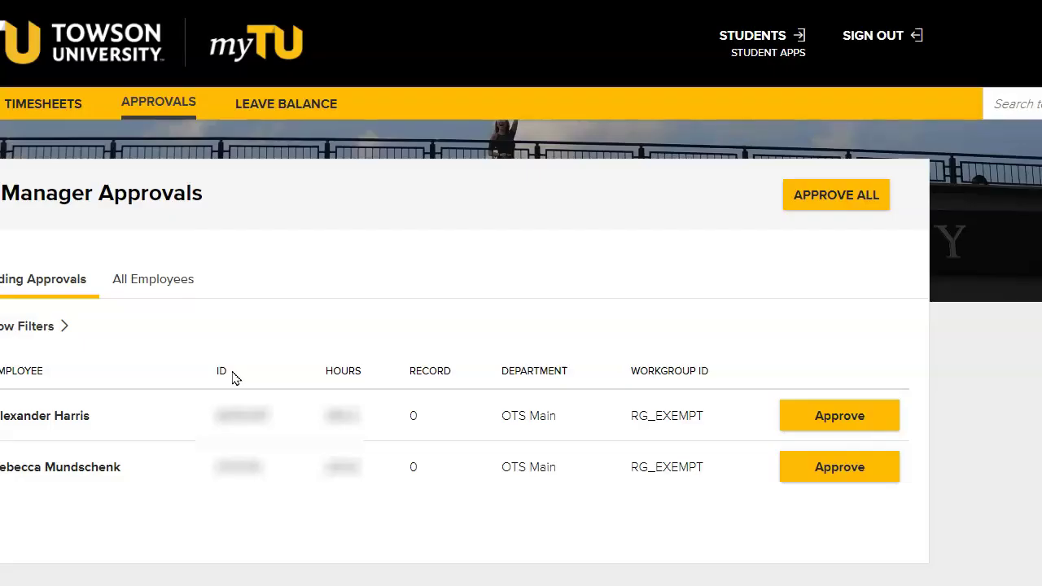
# Approve the second employee's pending timesheet and show the All Employees list.
pyautogui.click(812, 473)
pyautogui.click(153, 279)
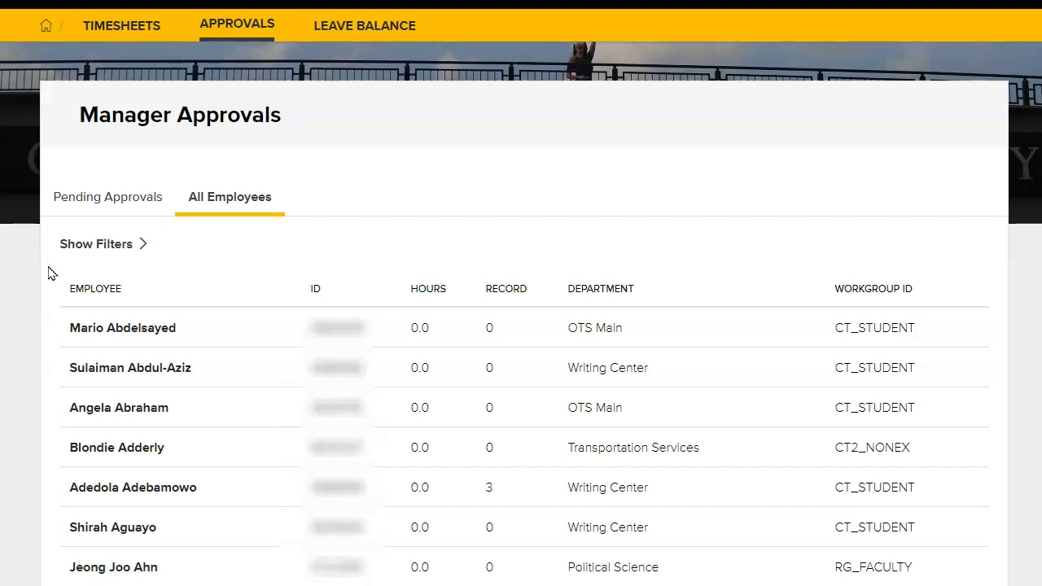
# Filter All Employees by Workgroup ID CT_STUDENT and start a Time Reporter Group search.
pyautogui.click(127, 254)
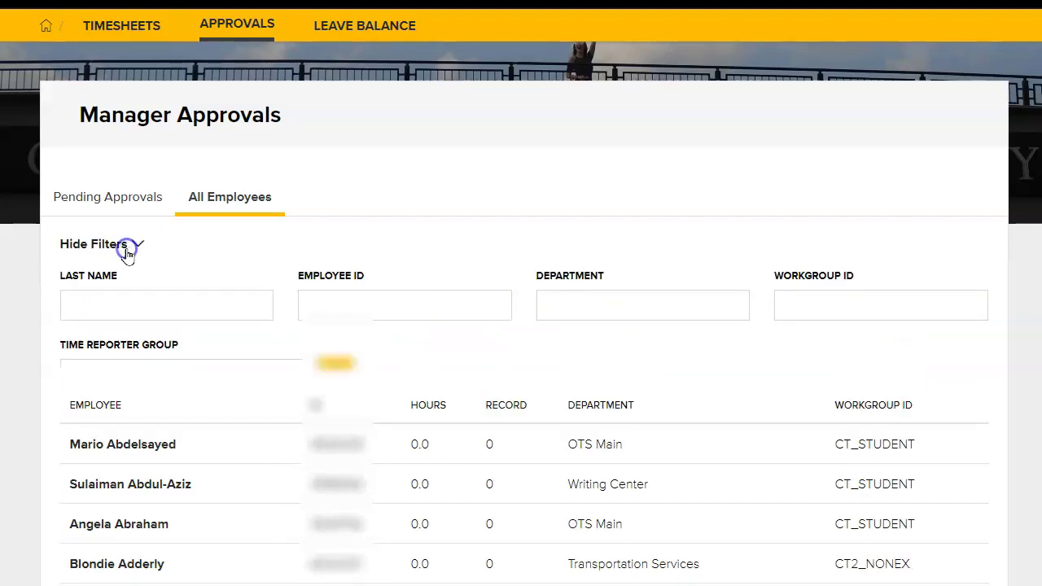
pyautogui.click(804, 304)
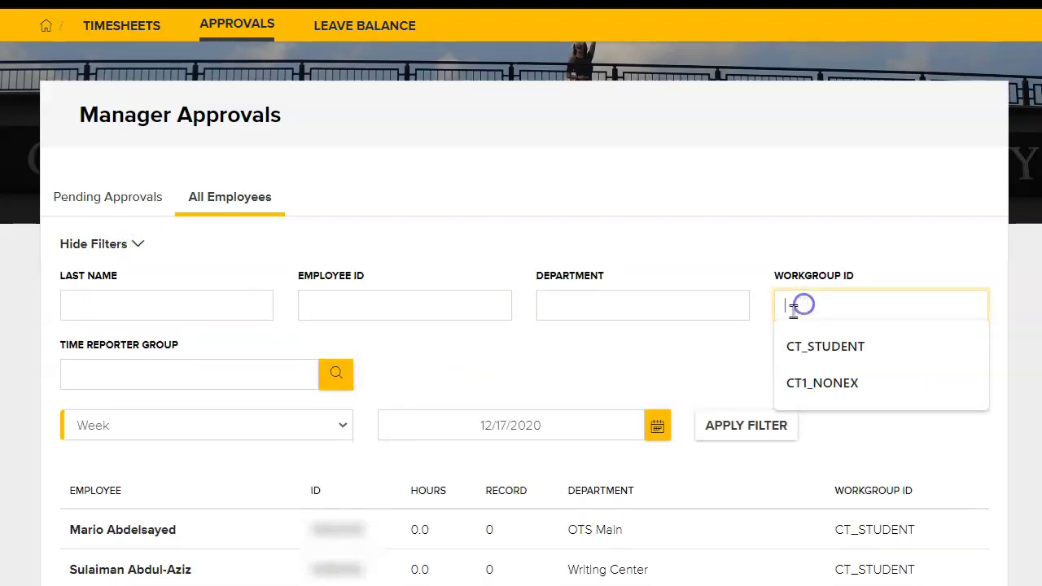
pyautogui.write('C')
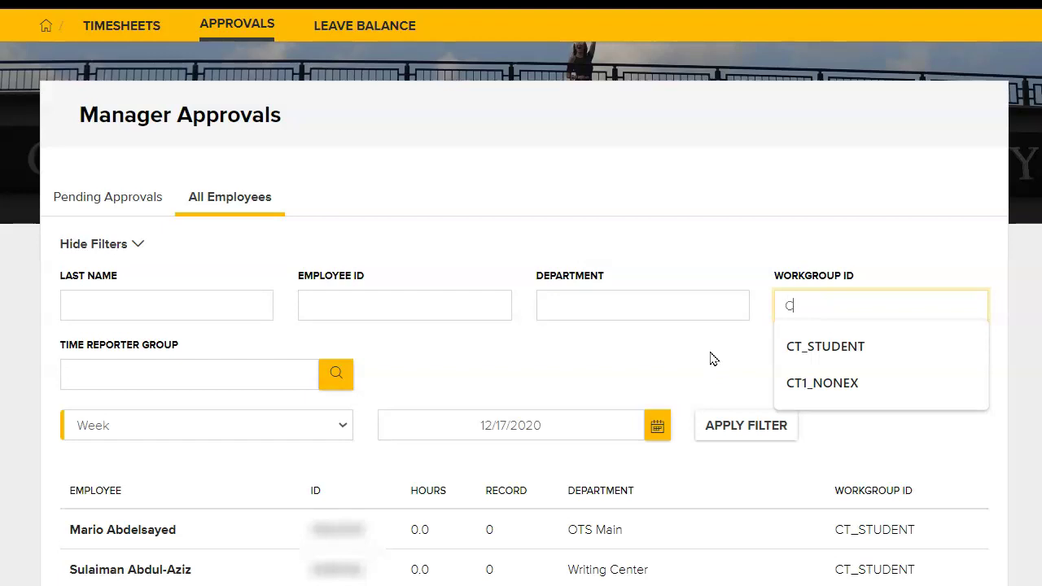
pyautogui.write('T_STUDENT')
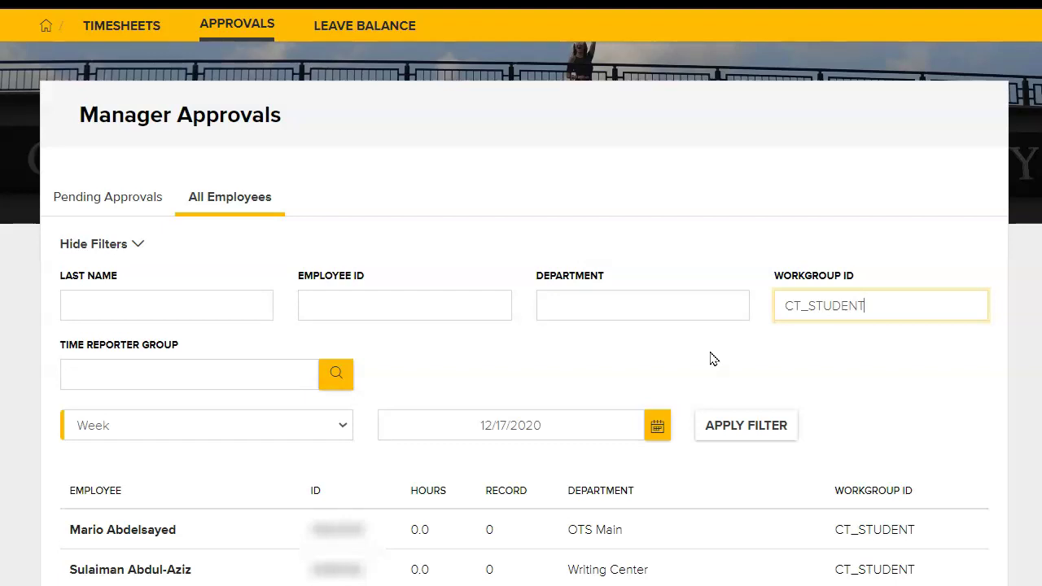
pyautogui.press('Return')
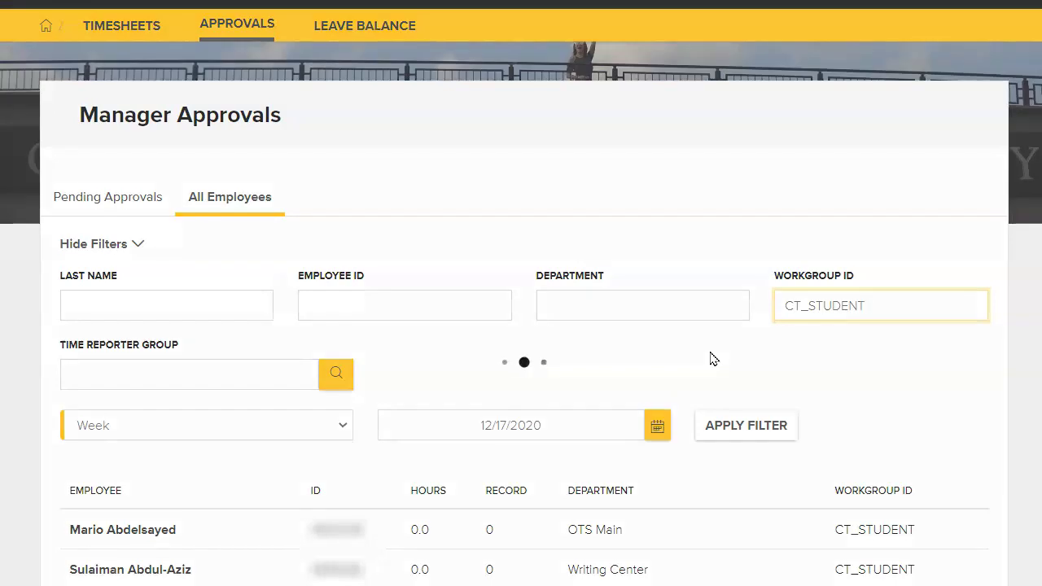
pyautogui.scroll(-1, 32, 381)
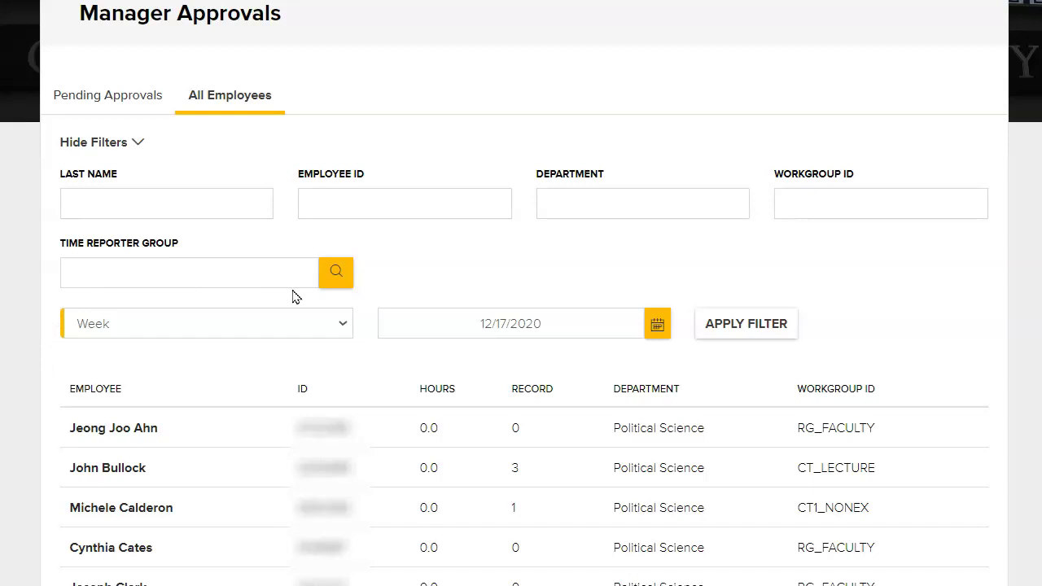
pyautogui.click(323, 287)
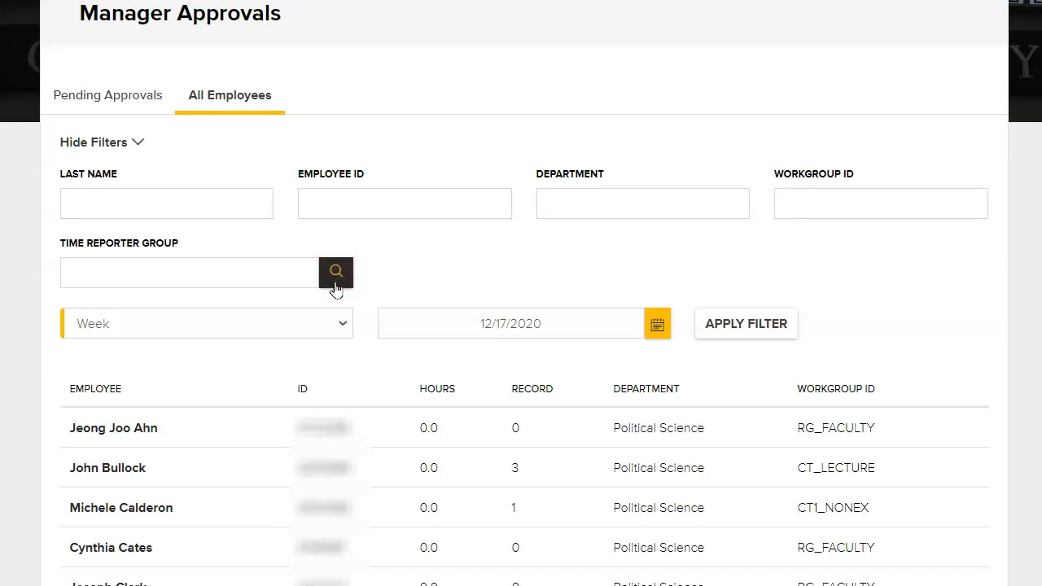
# Pick time reporter group D_15220 from the lookup list, then sign out of myTU.
pyautogui.click(336, 286)
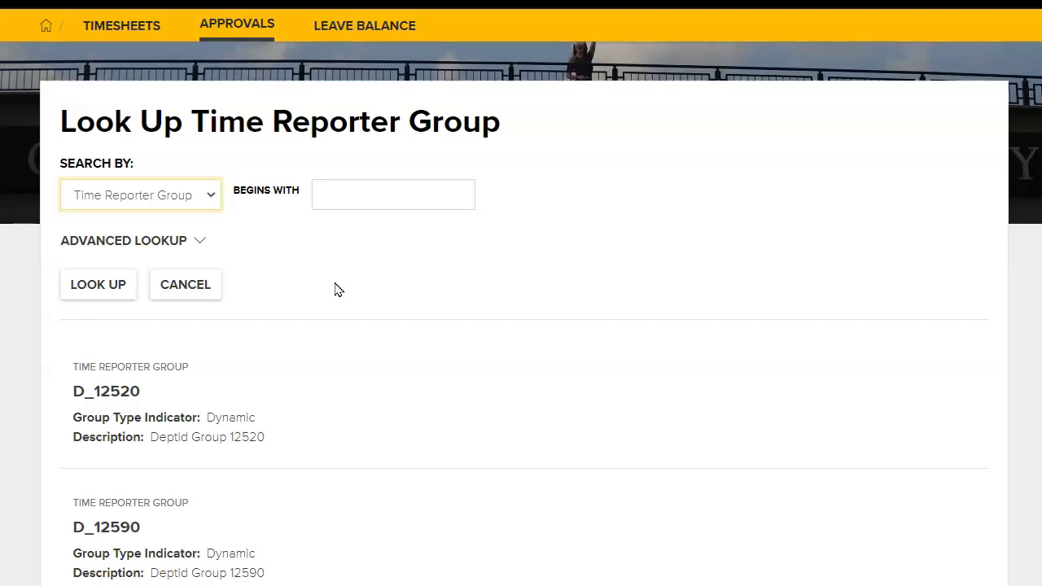
pyautogui.scroll(-3, 338, 290)
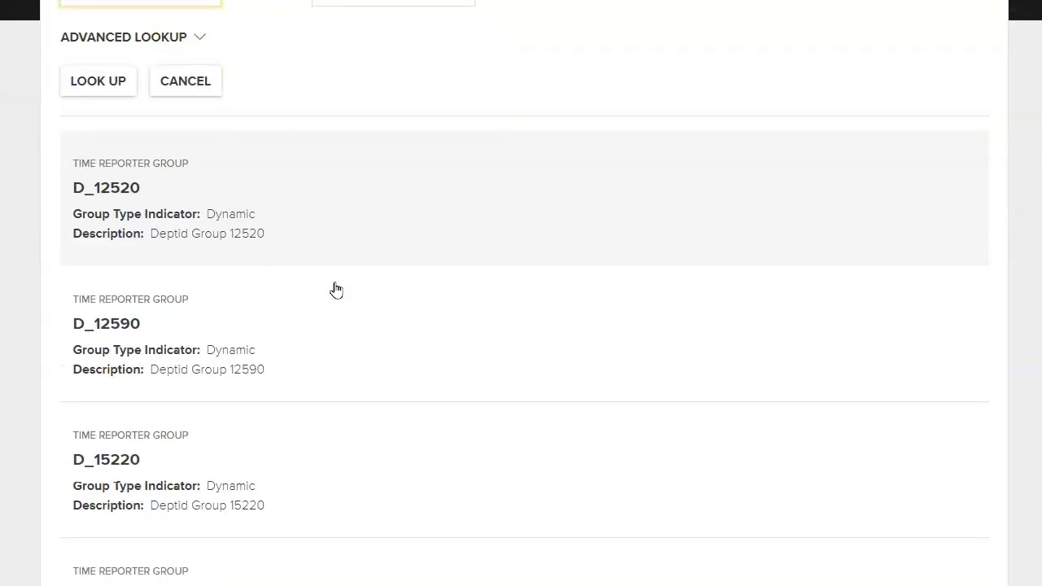
pyautogui.scroll(-1, 336, 291)
pyautogui.scroll(-1, 336, 290)
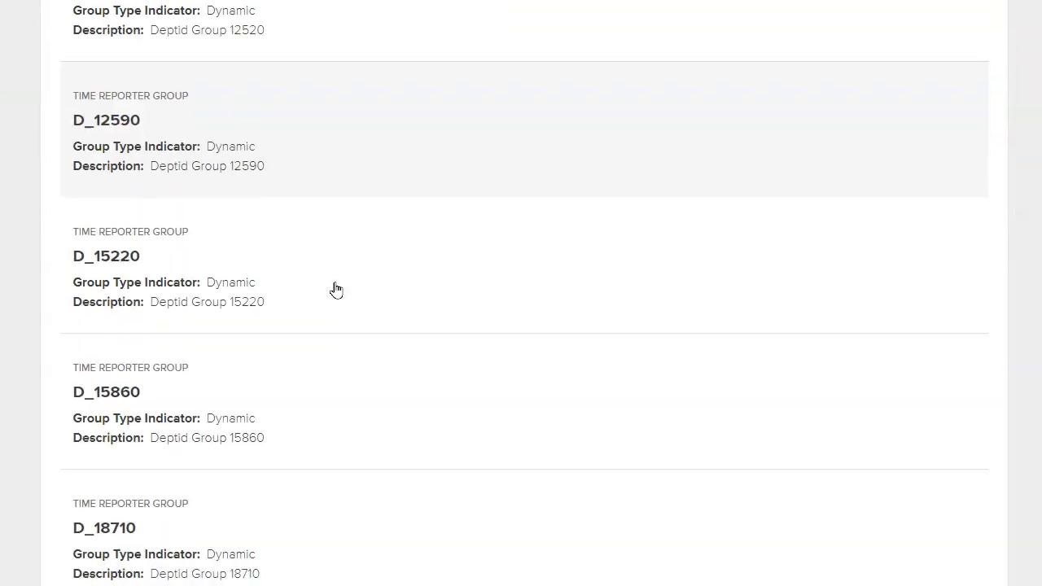
pyautogui.click(125, 277)
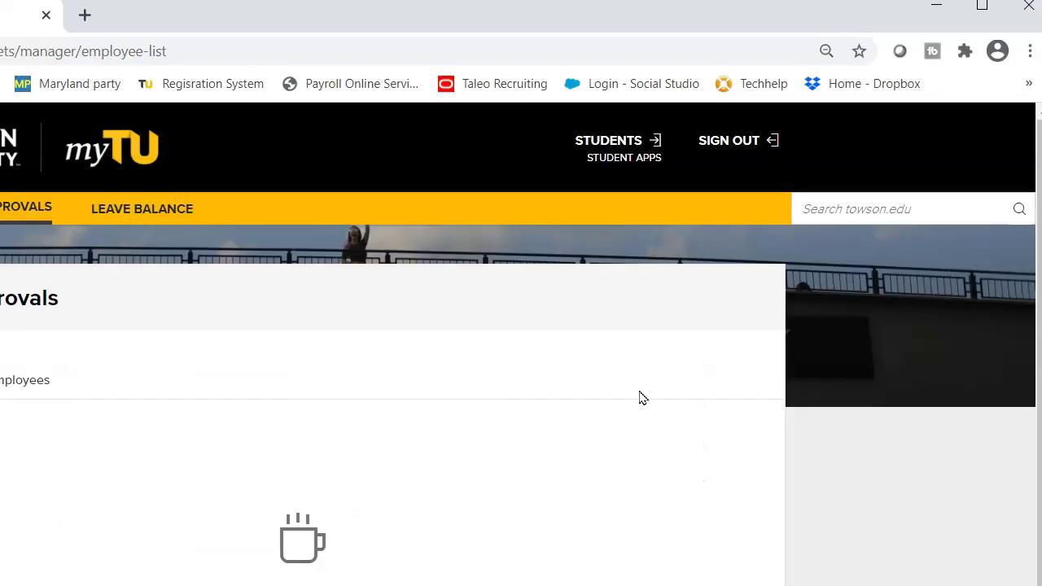
pyautogui.click(728, 143)
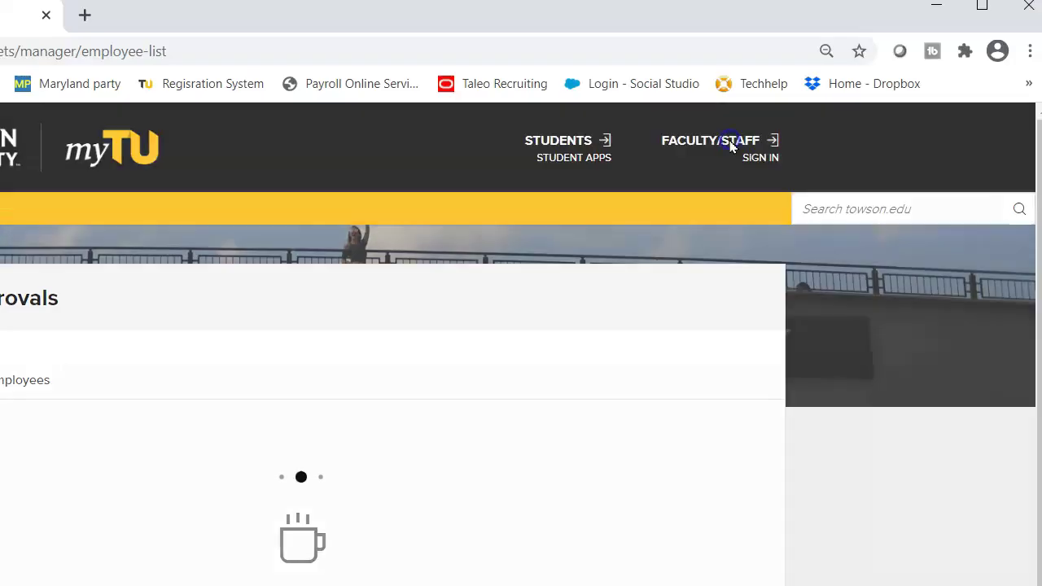